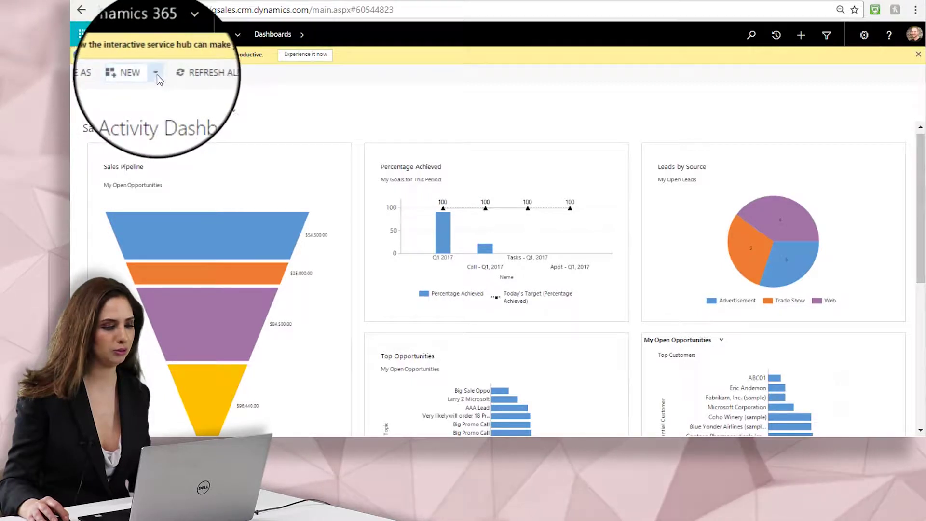
- Create a new Dynamics 365 dashboard using the 2-Column Regular Dashboard layout
click(157, 74)
click(152, 88)
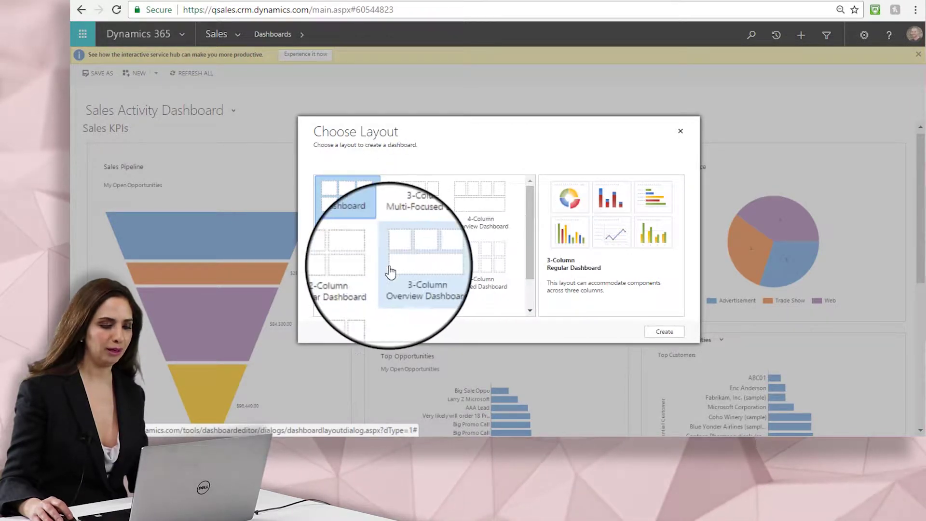
mouse_move(535, 218)
mouse_down()
mouse_move(530, 239)
mouse_move(528, 212)
mouse_up()
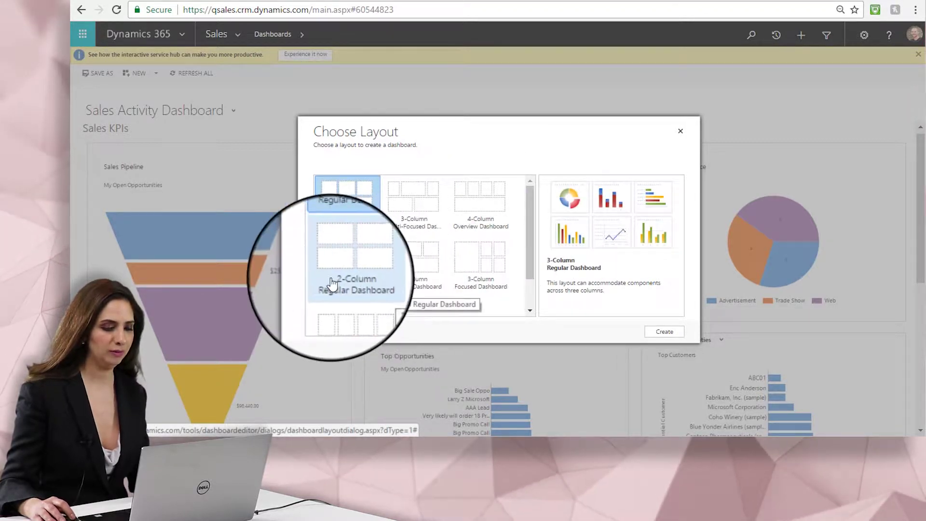
click(363, 252)
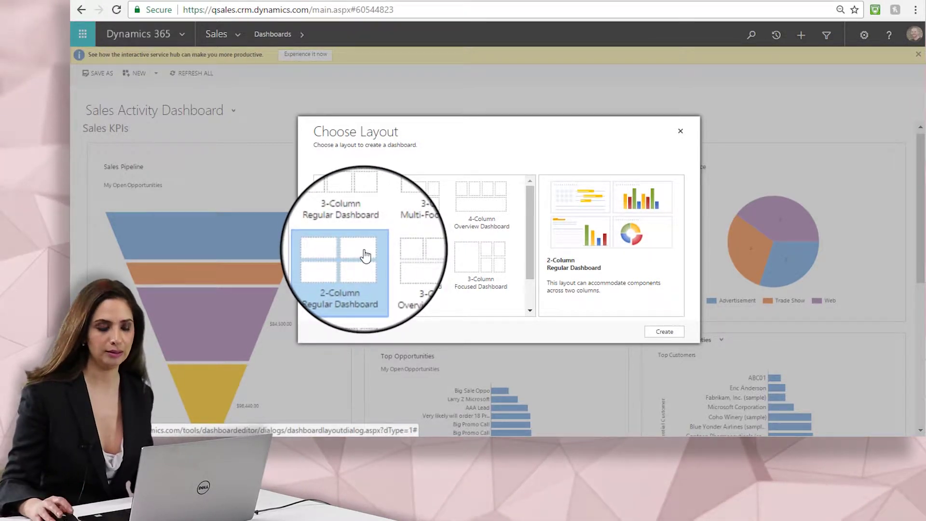
click(667, 335)
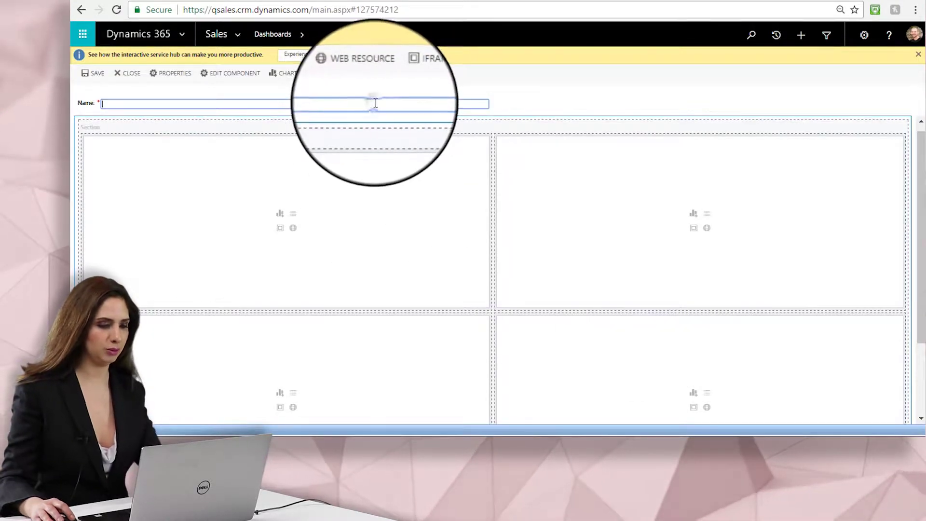
- Name the dashboard 'Awesome Sales Dashboard' and save it
text(M)
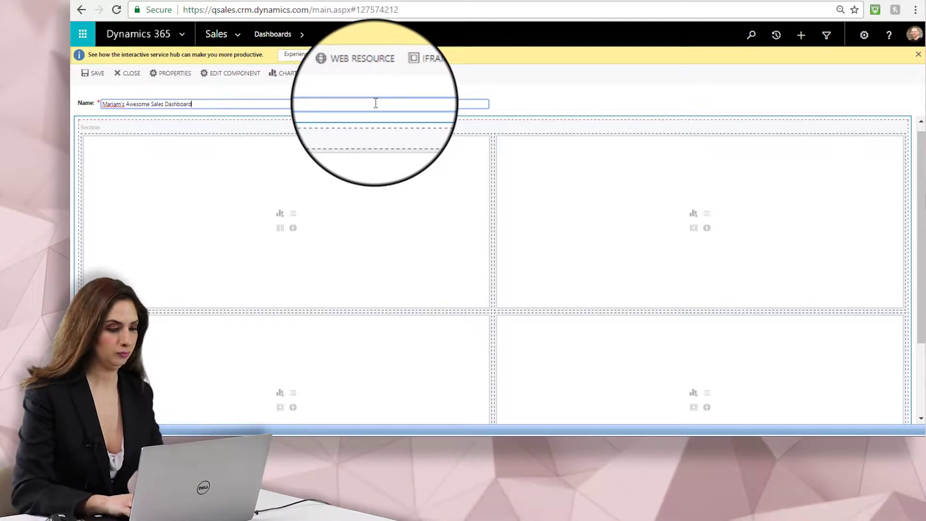
click(89, 74)
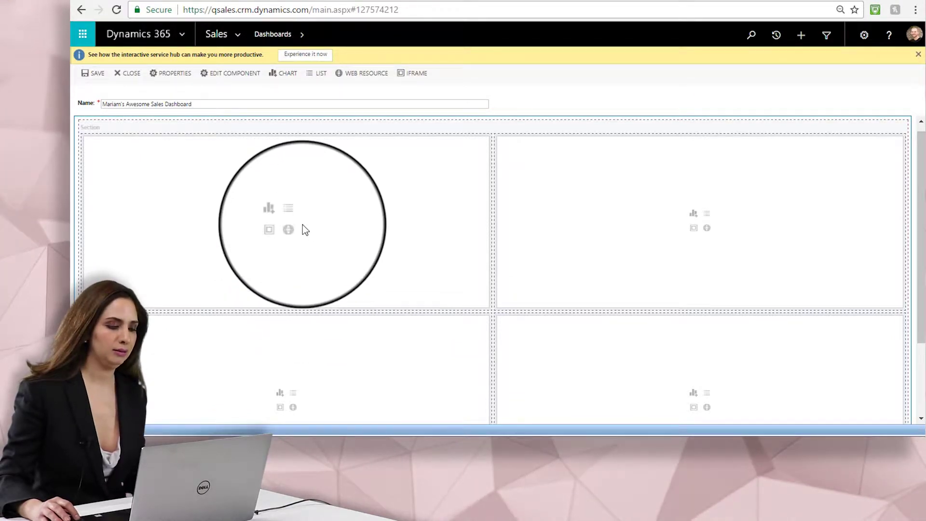
- Add an Opportunities list with the My Open Opportunities view to the top-left slot
click(294, 216)
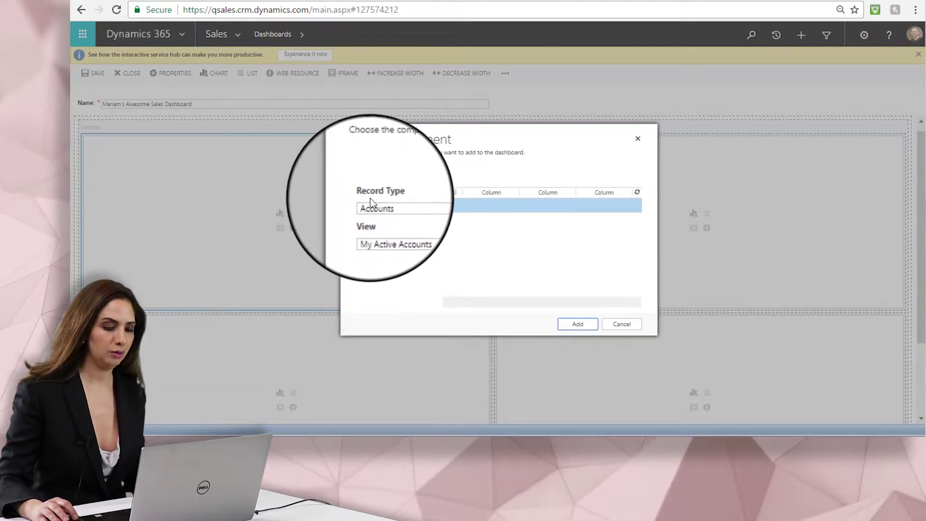
click(434, 206)
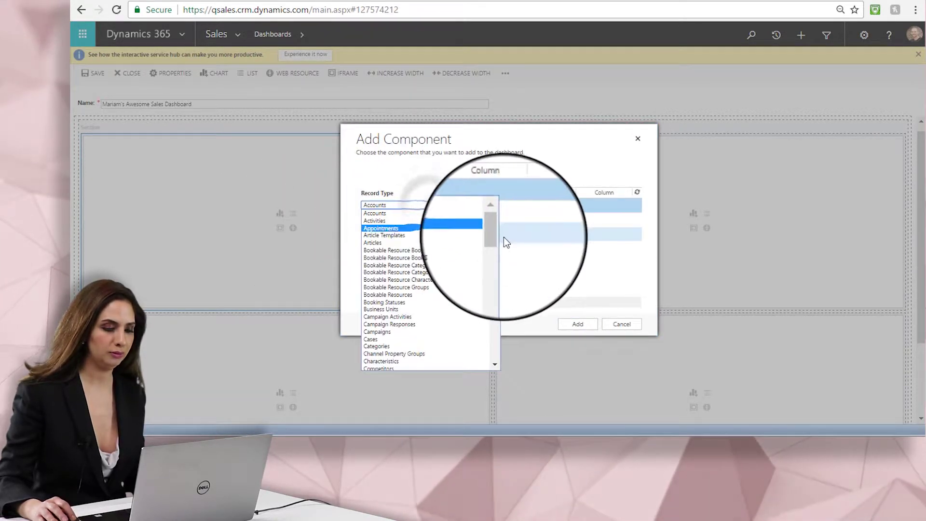
drag(496, 241, 497, 300)
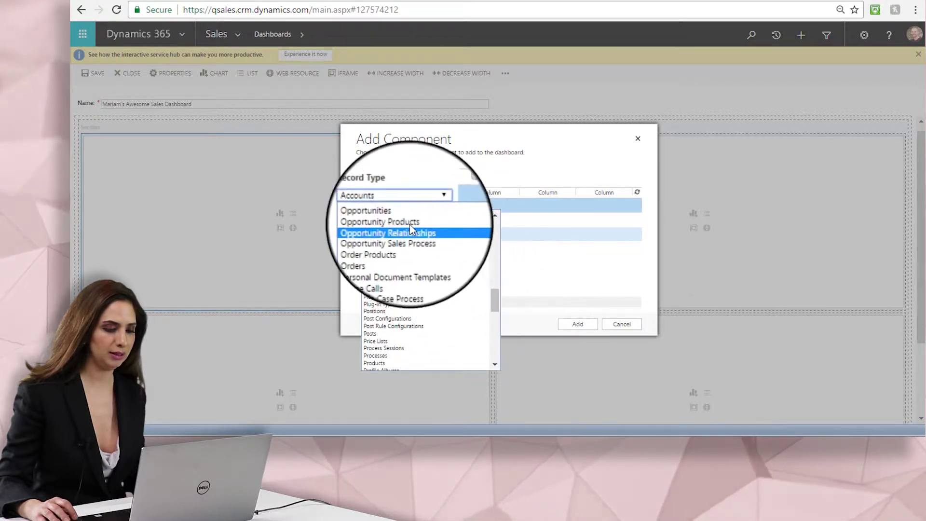
click(400, 215)
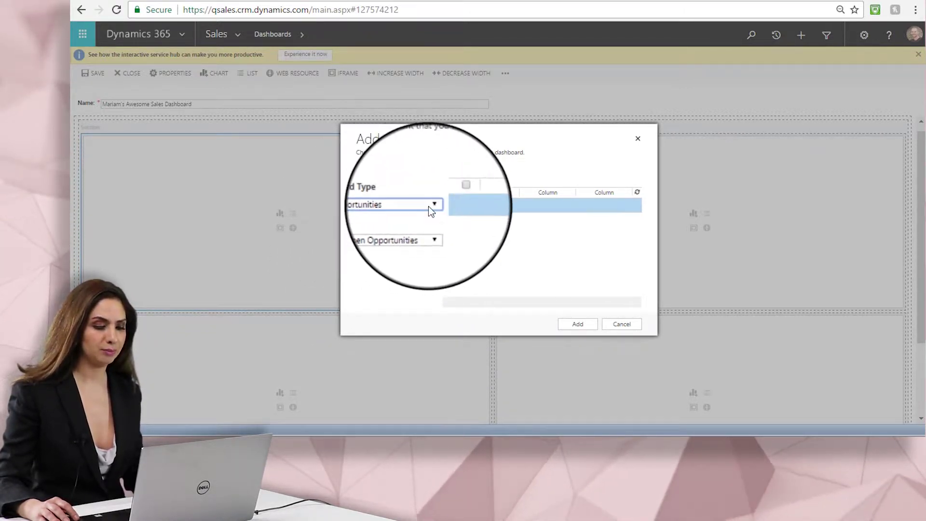
click(434, 231)
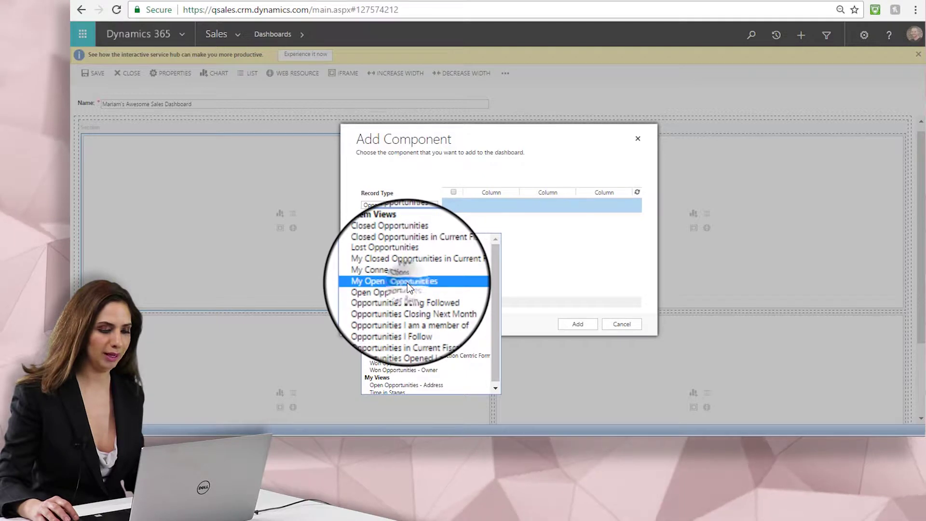
click(407, 282)
click(579, 319)
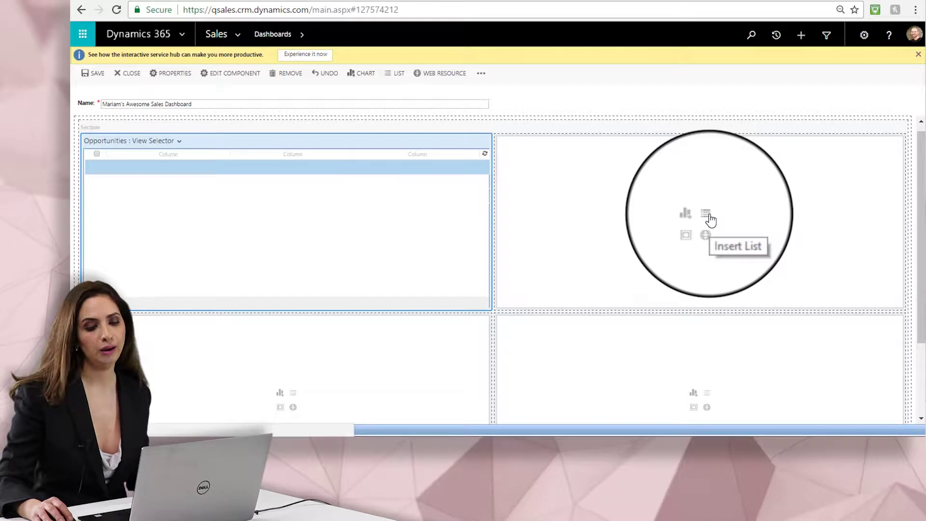
- Add an Activities list with the My Activities view to the top-right slot
click(709, 216)
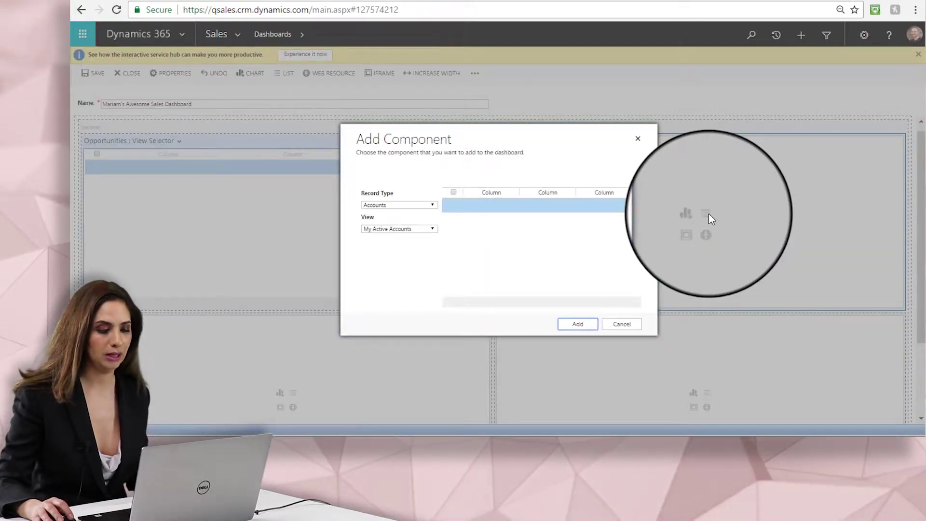
click(420, 205)
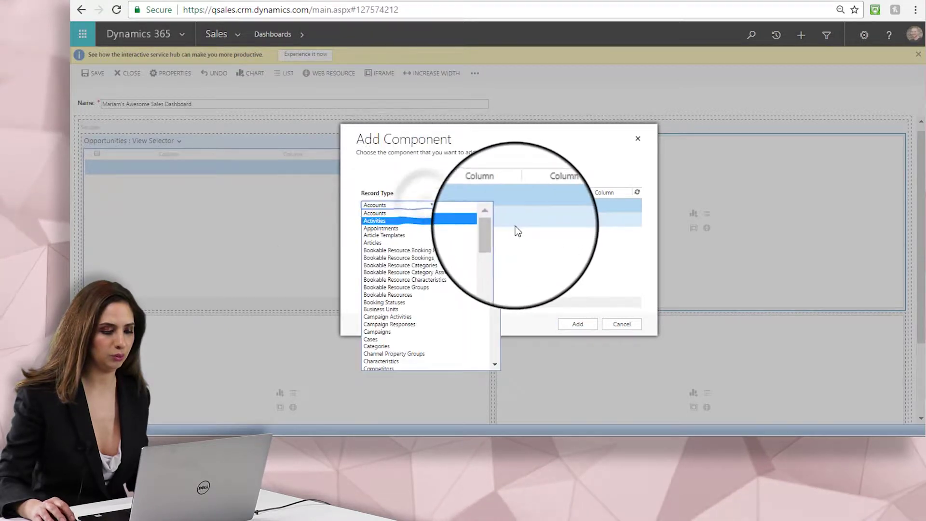
drag(493, 227, 492, 222)
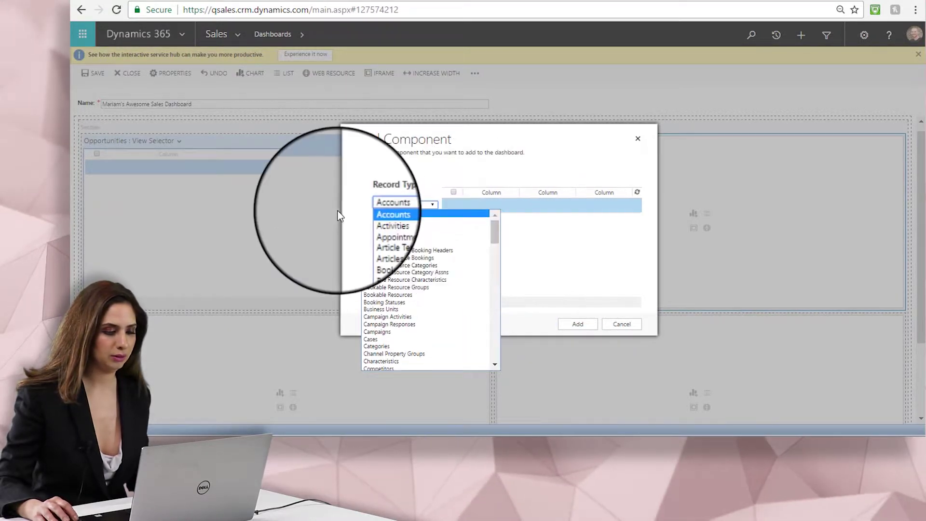
click(380, 220)
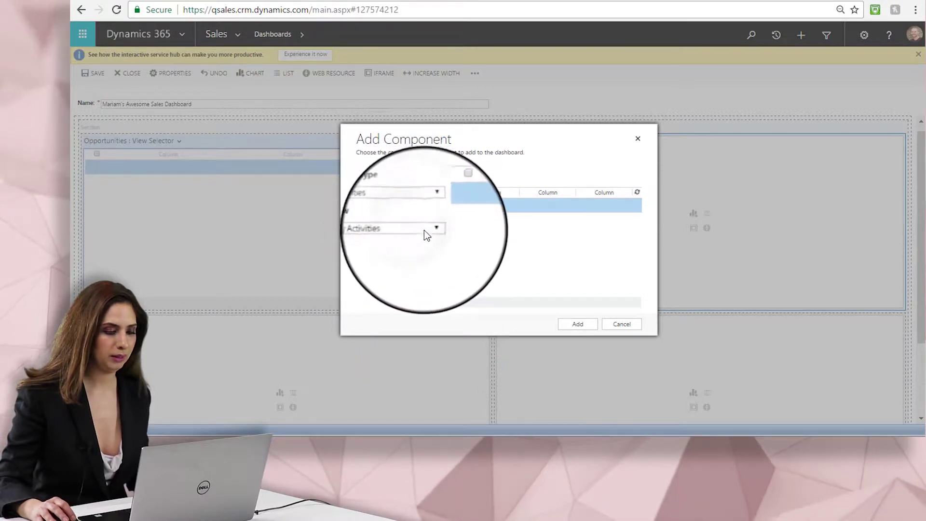
click(592, 328)
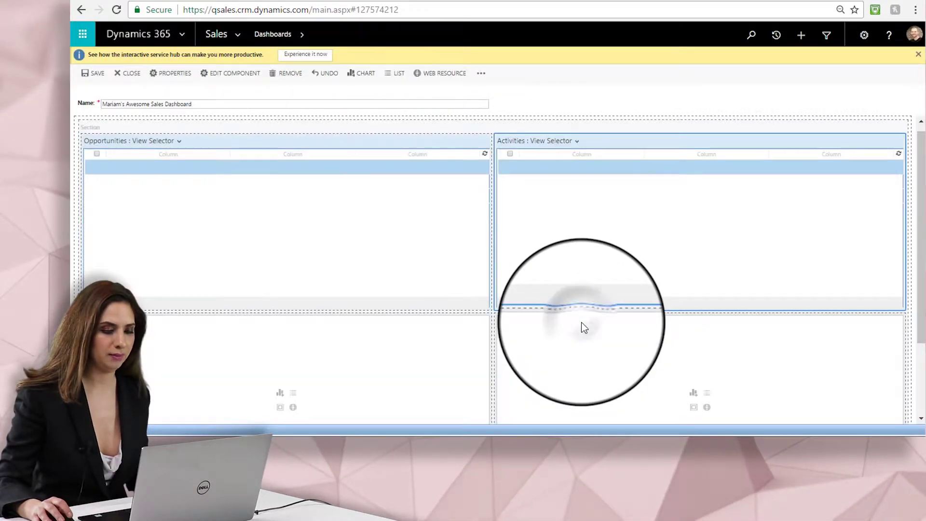
scroll(922, 249, down, 3)
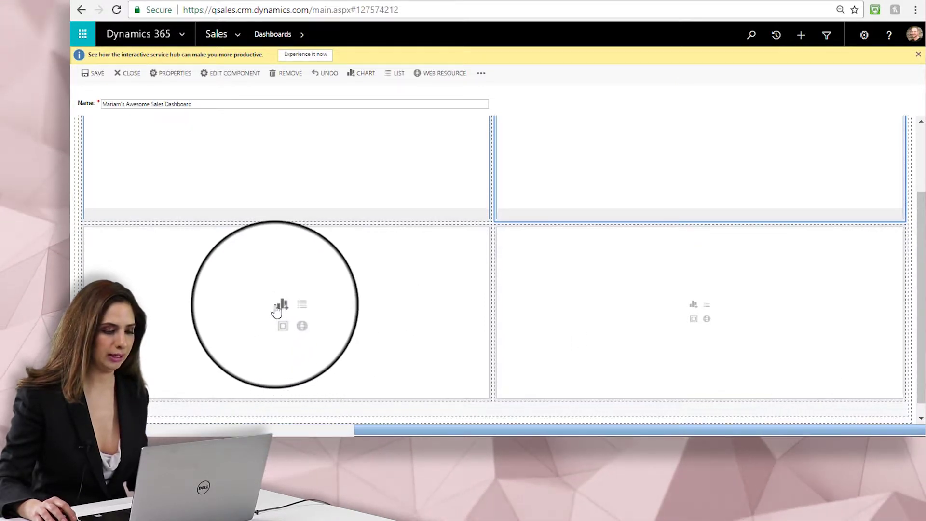
- Start a chart in the lower-left slot, first trying the Lead To Opportunity Sales record type
click(281, 351)
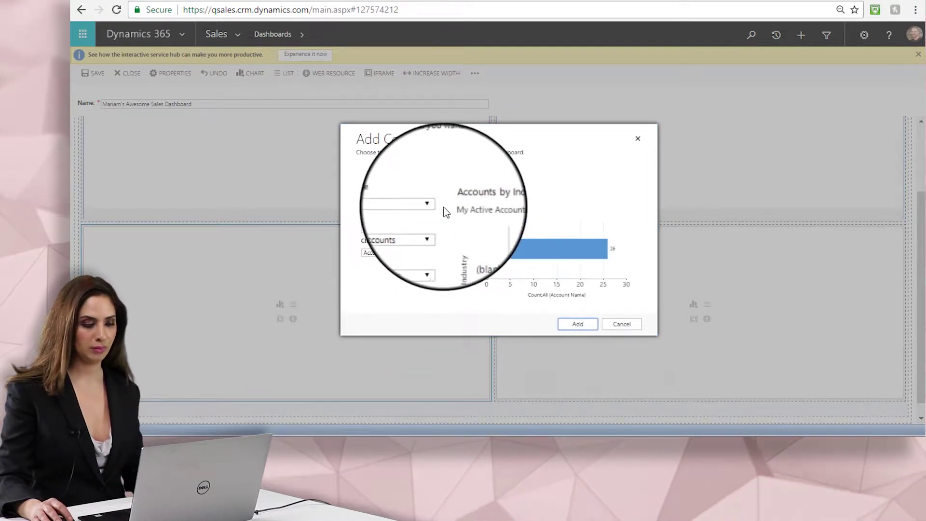
click(435, 210)
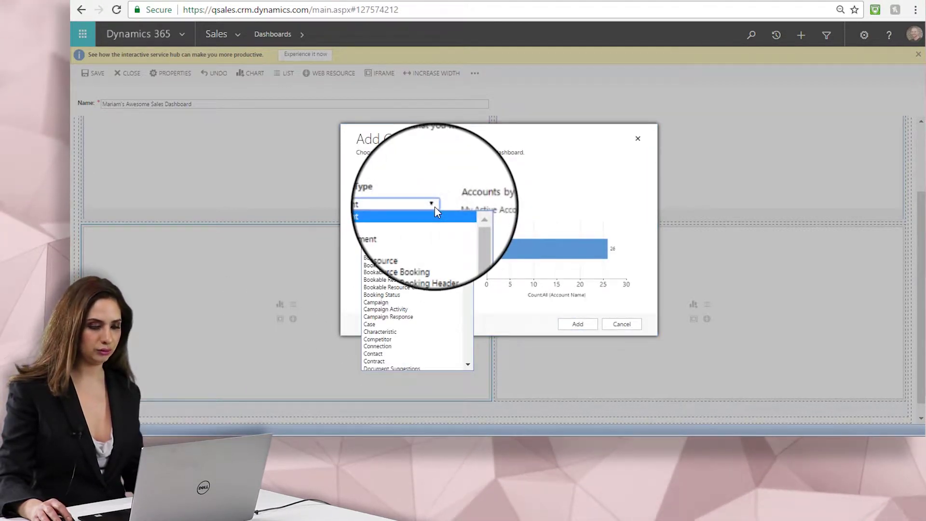
drag(469, 222, 467, 257)
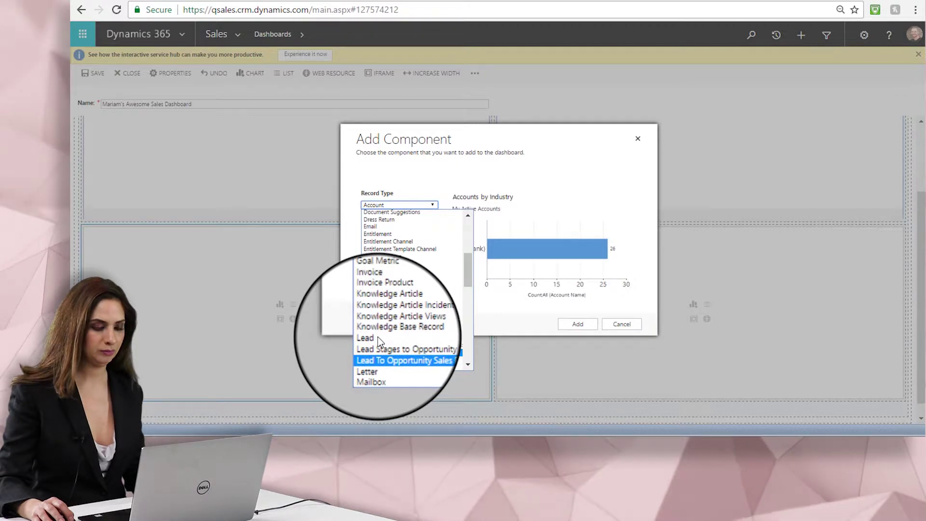
click(376, 352)
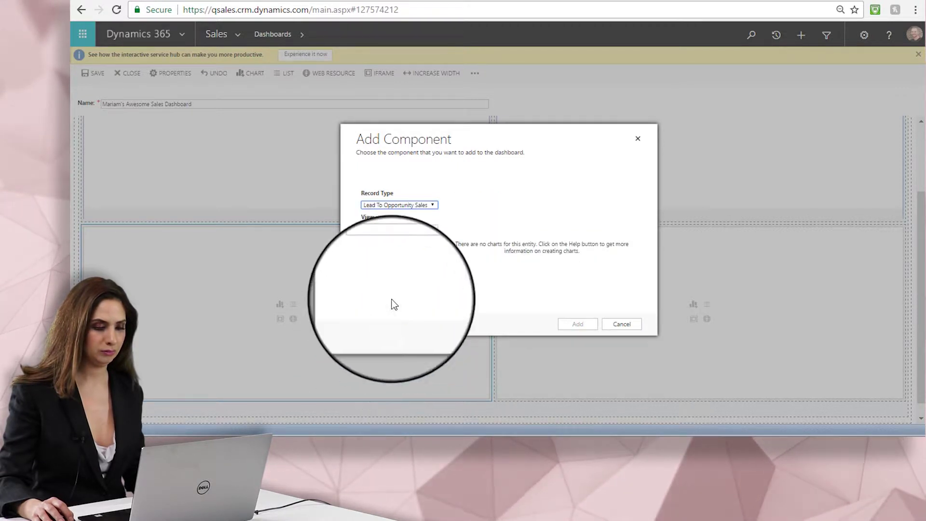
click(430, 233)
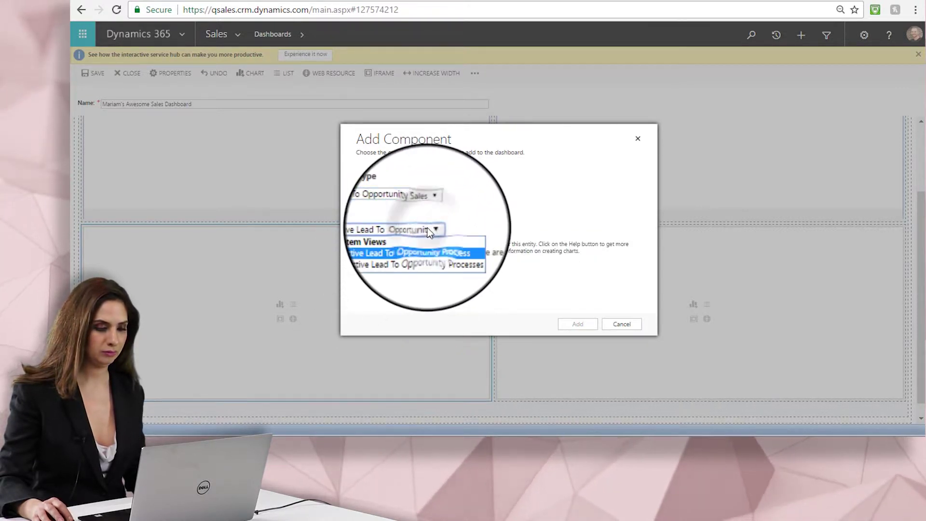
click(379, 250)
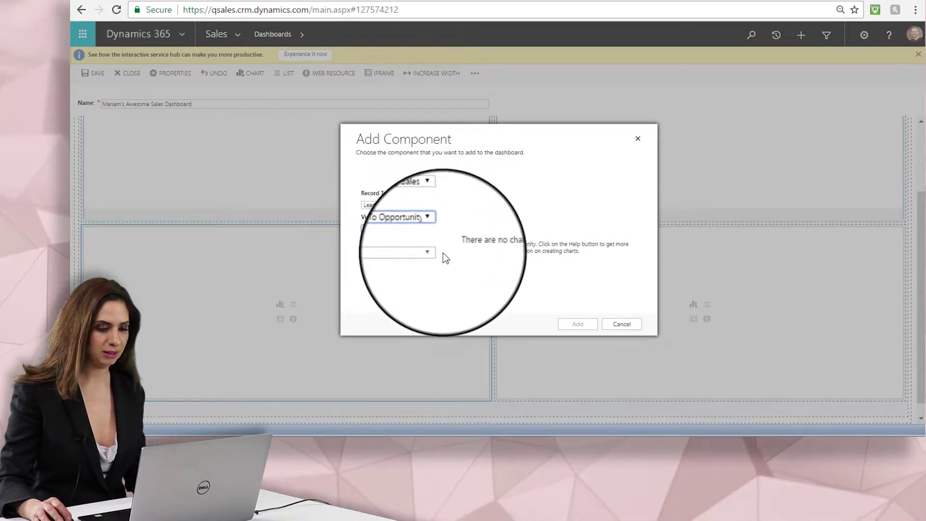
click(429, 231)
click(401, 241)
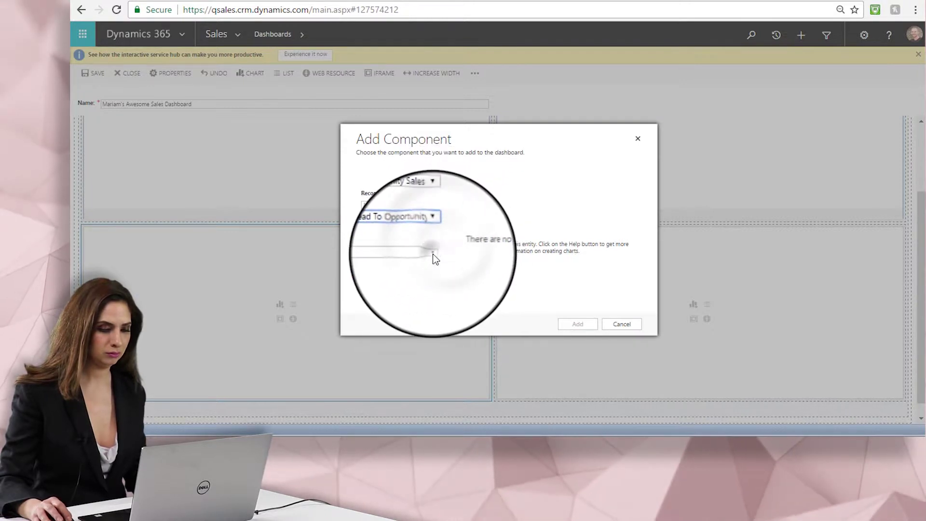
- Switch the chart's record type to Lead and add the Leads by Source chart
click(440, 206)
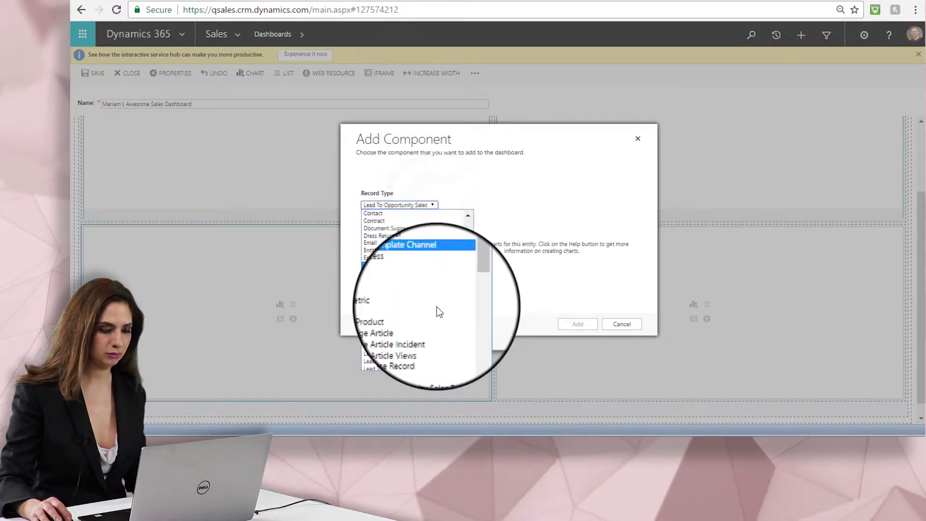
click(405, 355)
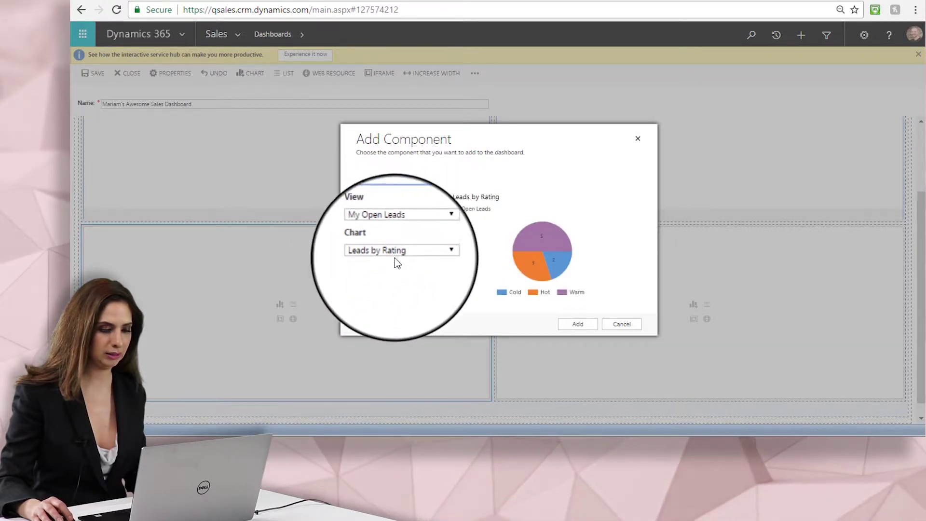
click(437, 256)
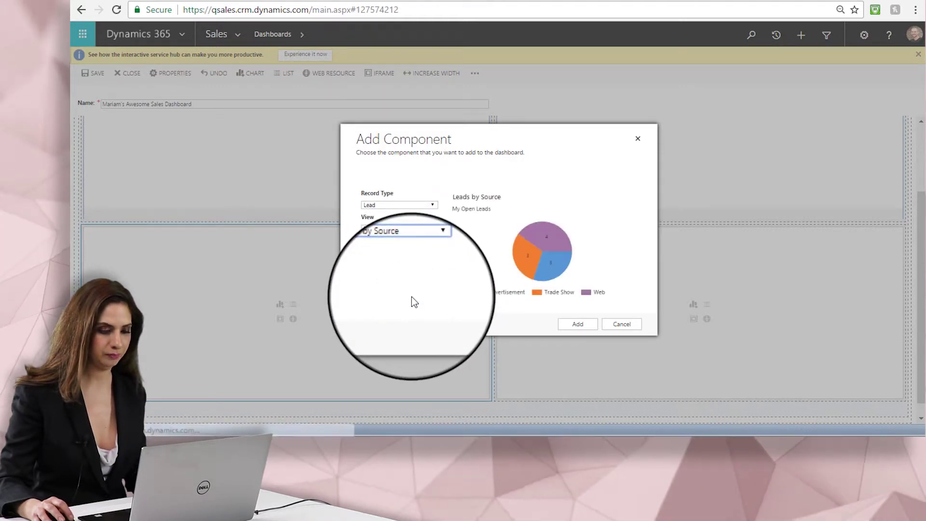
click(576, 326)
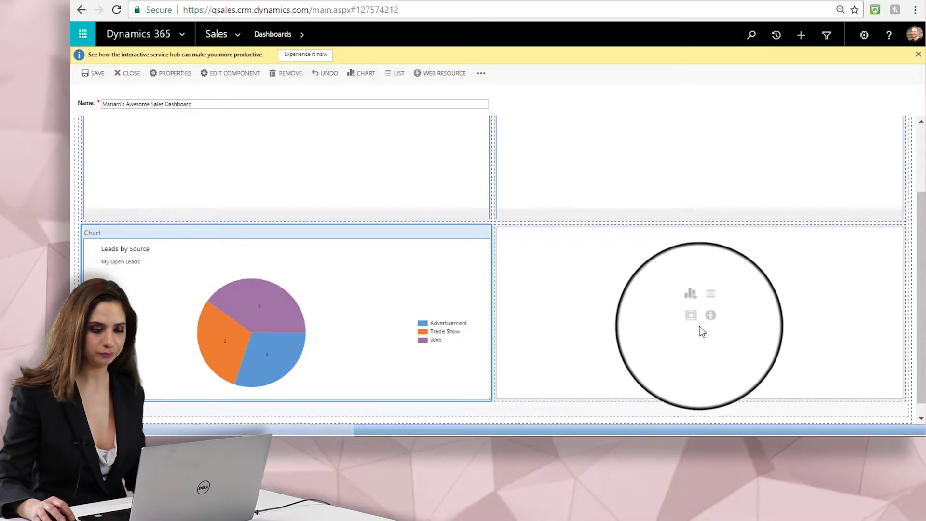
- Add the Account chart New Accounts By Month to the lower-right slot
click(693, 306)
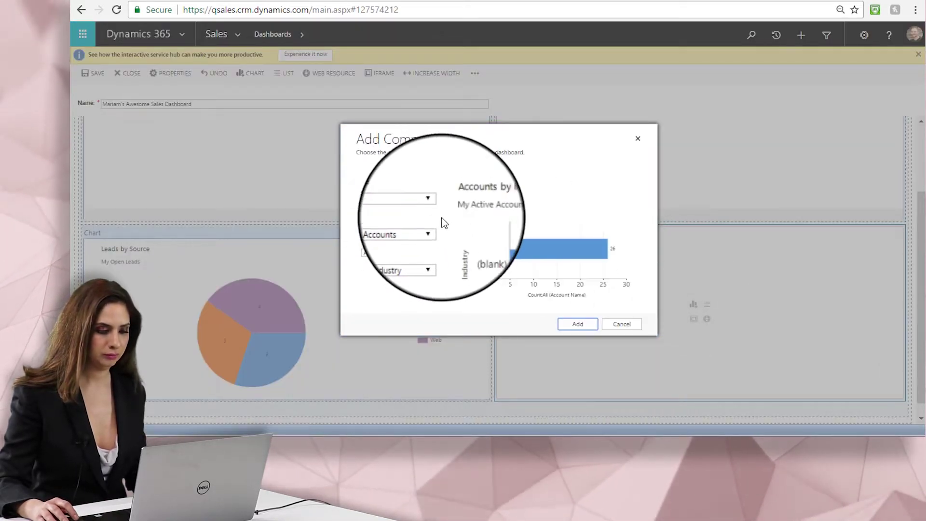
click(435, 252)
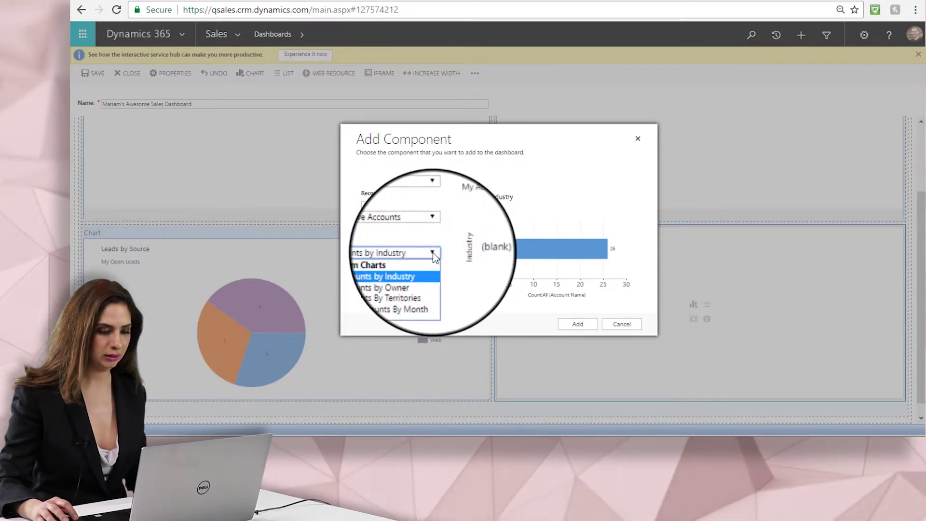
click(403, 291)
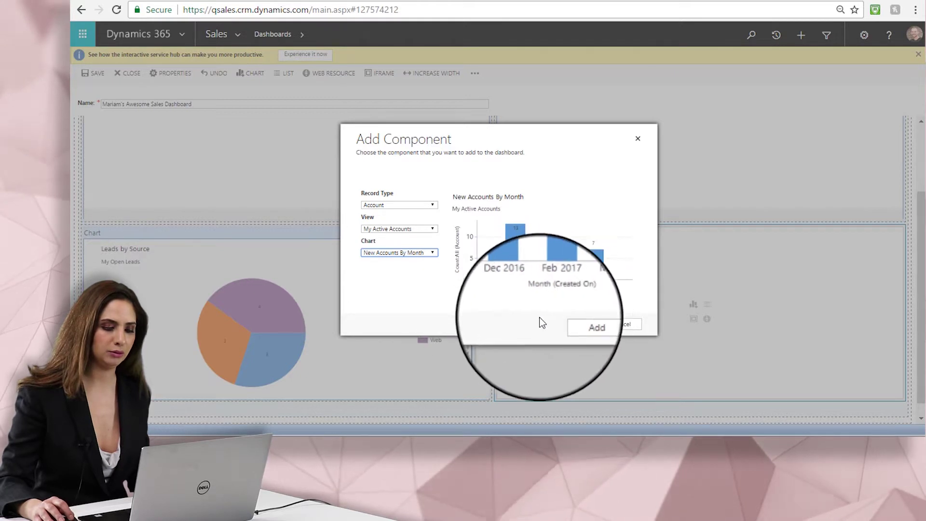
click(567, 330)
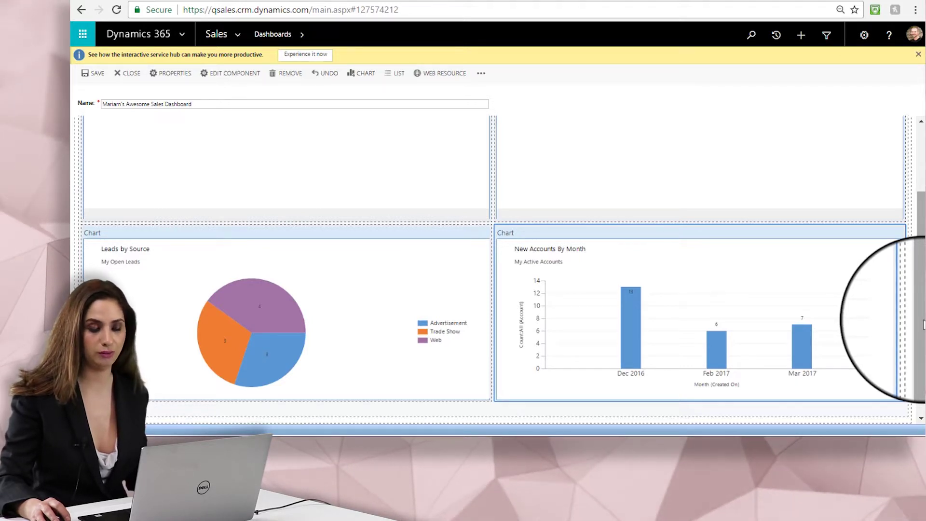
drag(924, 324, 916, 261)
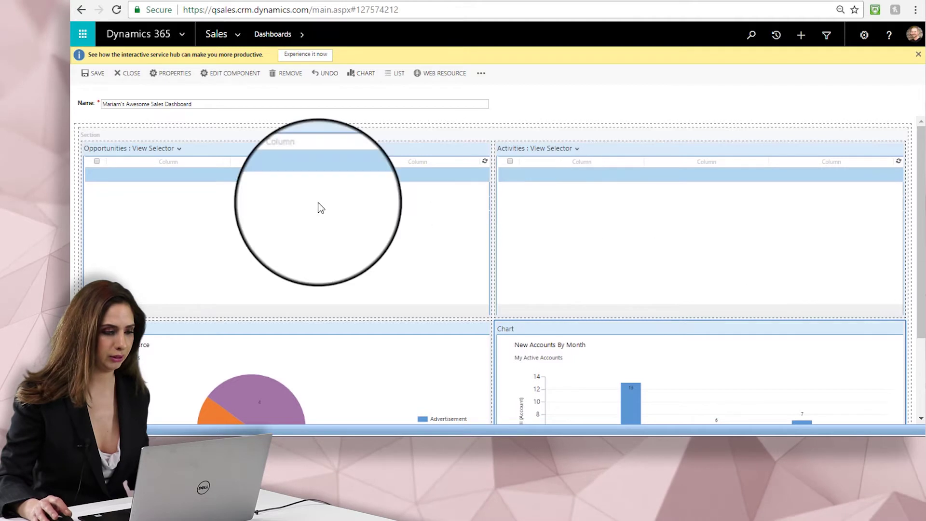
- Save the dashboard design with its two lists and two charts
click(93, 79)
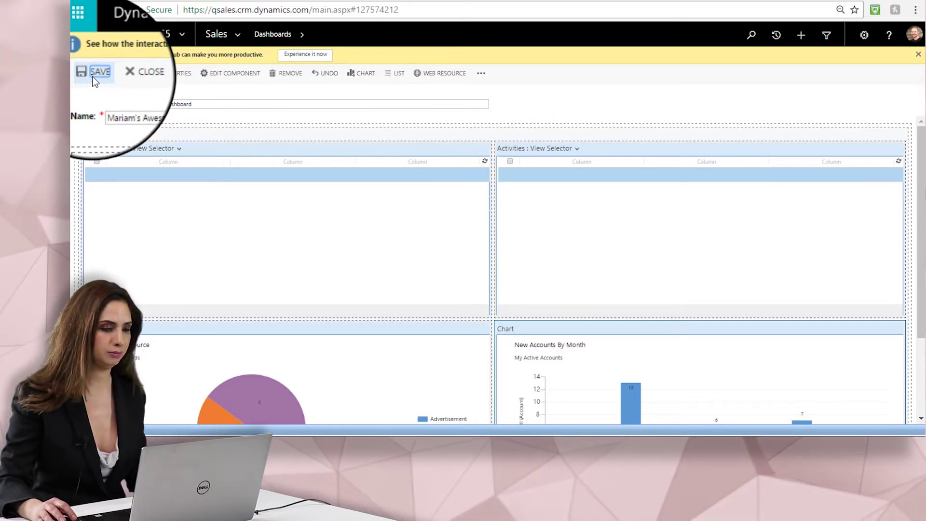
click(92, 74)
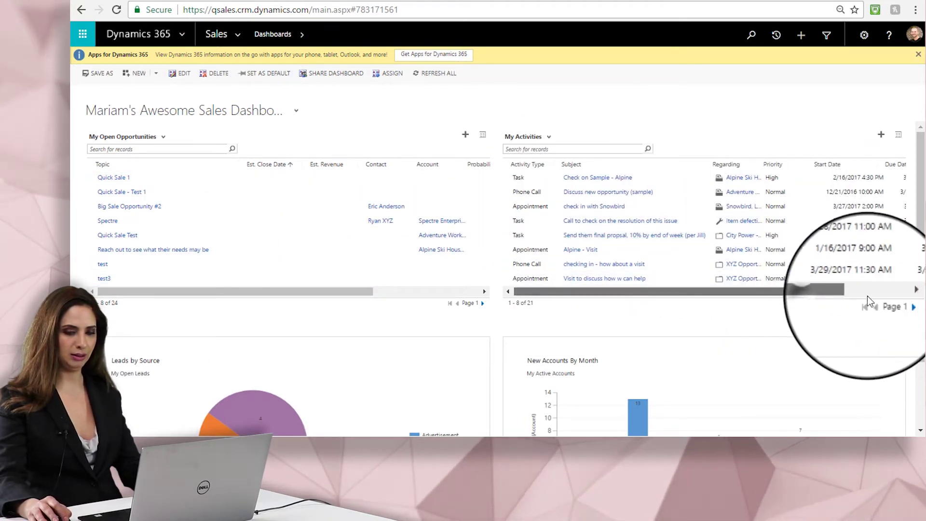
- Review the live dashboard's My Activities list and scroll through both charts
click(829, 296)
scroll(899, 186, down, 2)
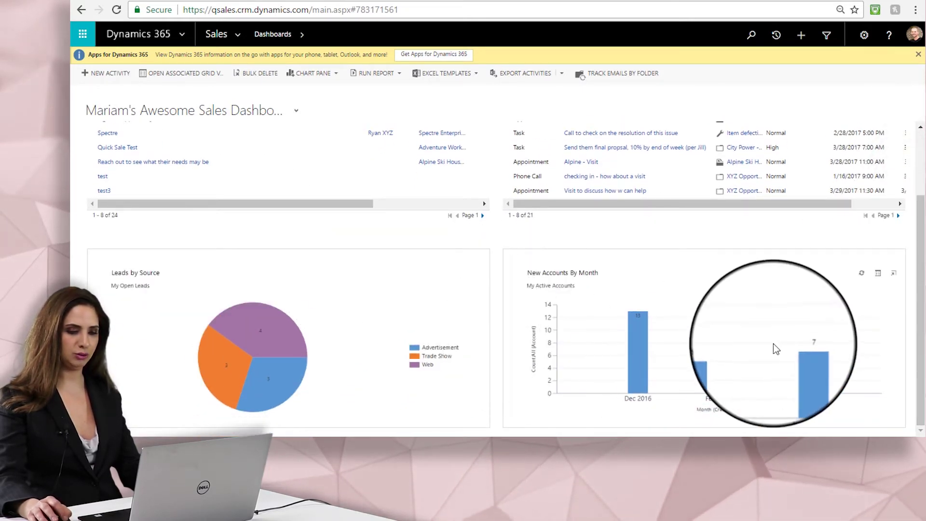
scroll(914, 314, up, 1)
scroll(916, 311, up, 2)
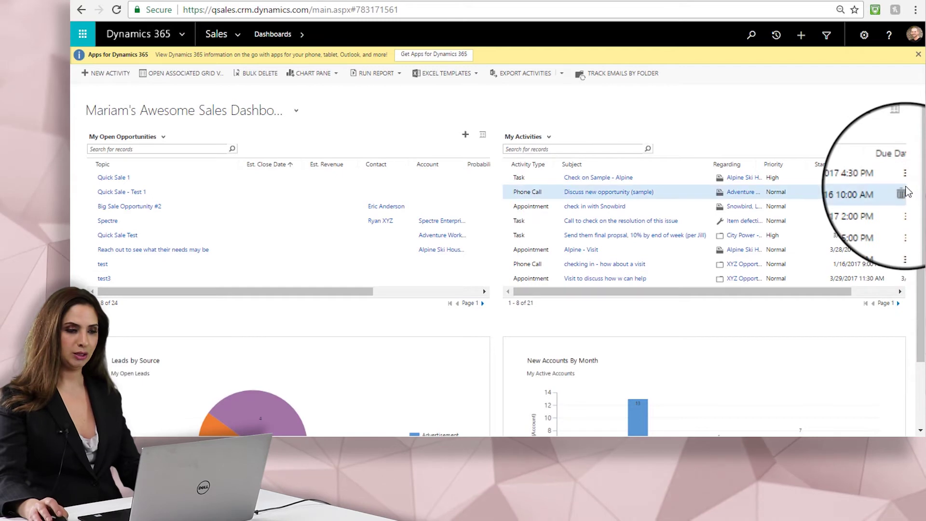